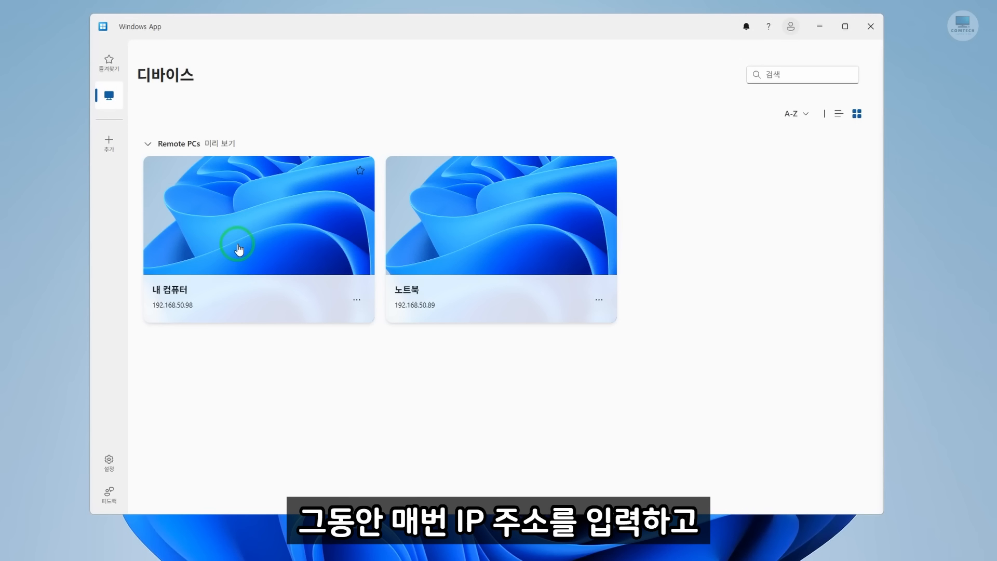
# Connect to the 내 컴퓨터 remote PC, accepting the security and certificate warnings and entering the account password
pyautogui.click(239, 249)
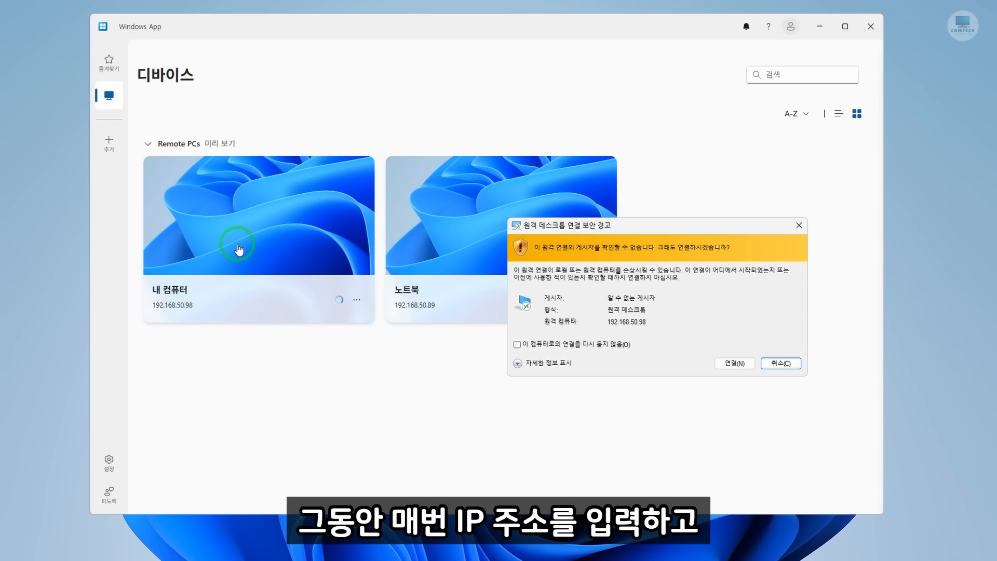
pyautogui.click(730, 363)
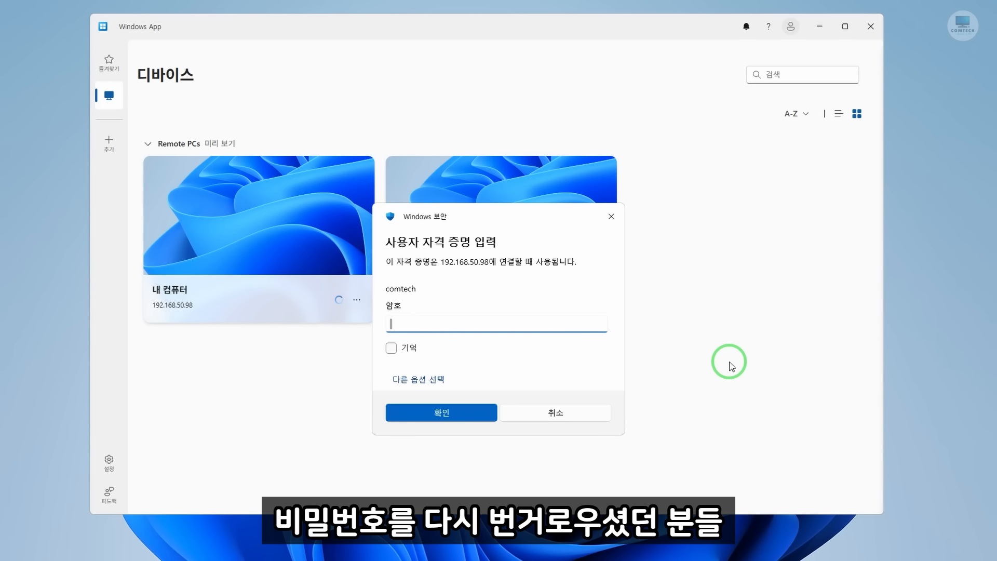
pyautogui.write('•')
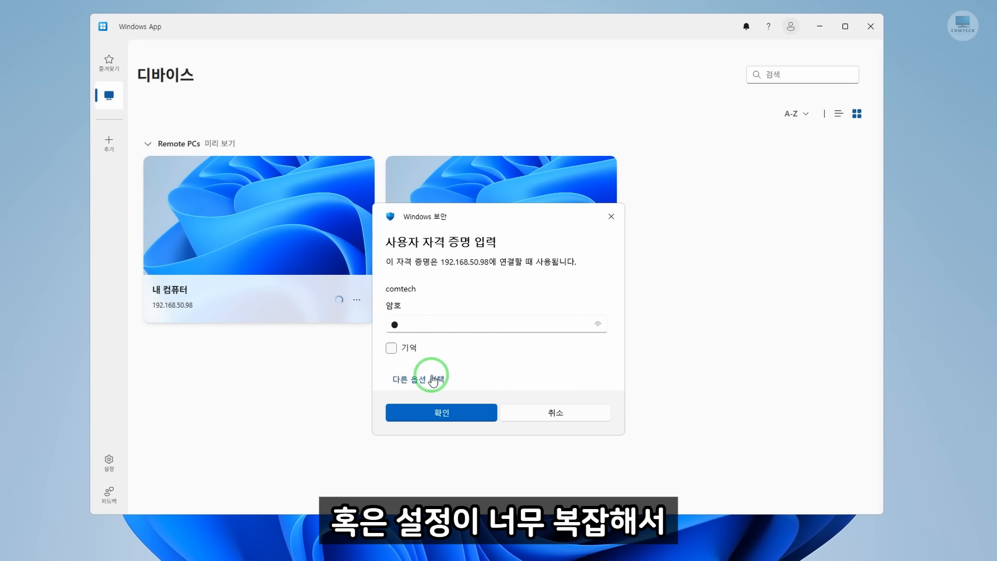
pyautogui.click(442, 414)
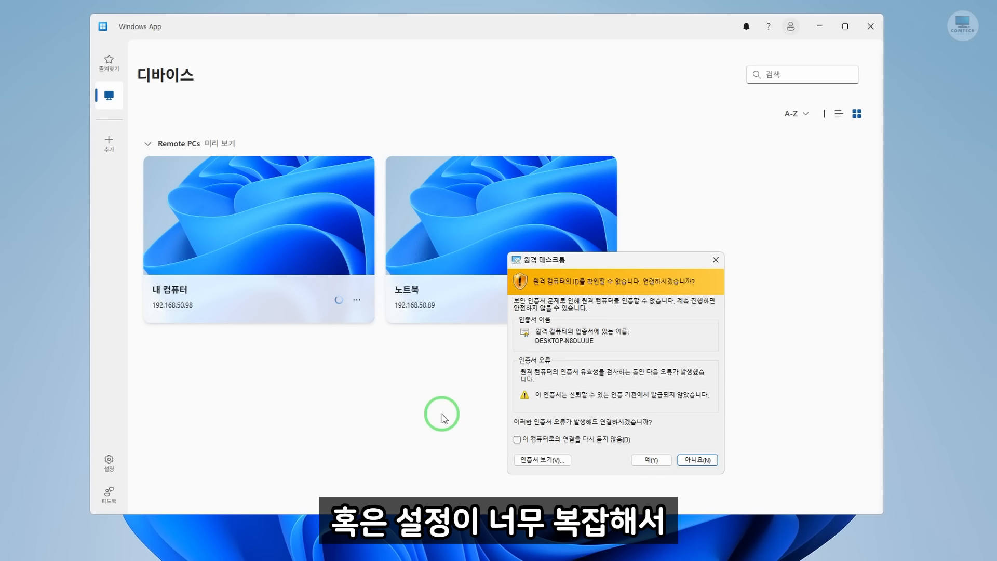
pyautogui.click(648, 460)
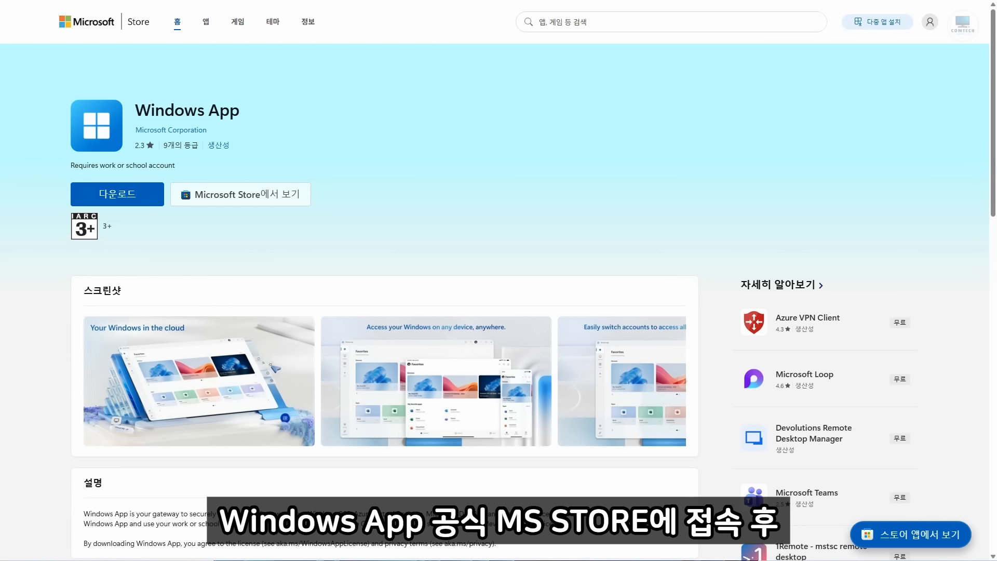
# Download the Windows App installer from its Microsoft Store page and run Windows App Installer.exe
pyautogui.click(129, 196)
pyautogui.click(322, 259)
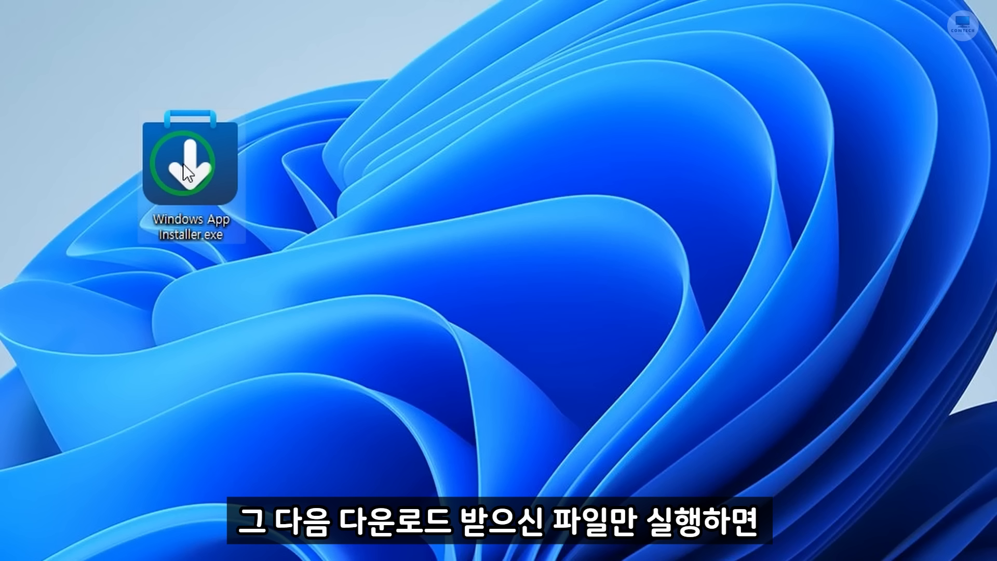
pyautogui.doubleClick(182, 163)
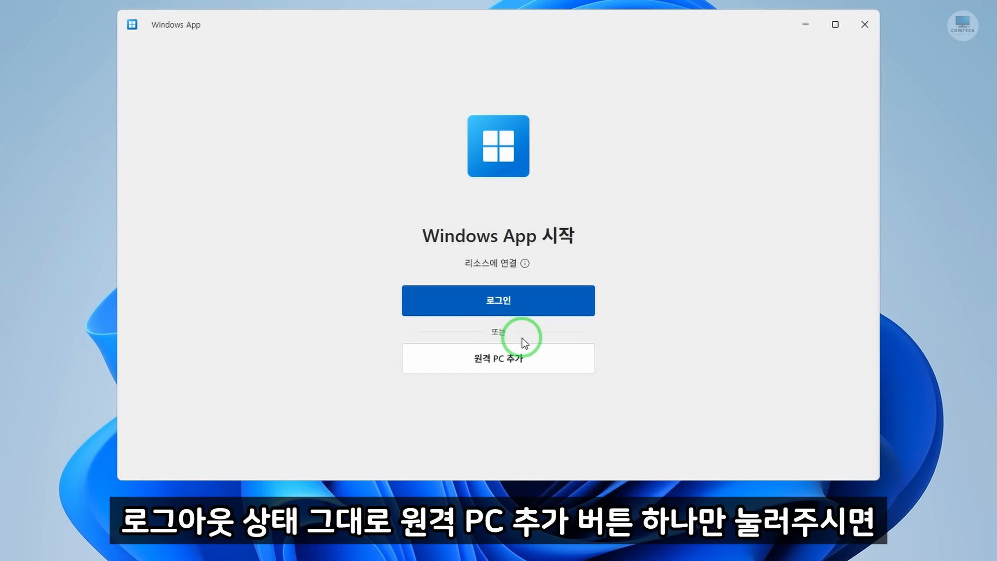
# Start adding a remote PC without signing in, postponing the guided tour
pyautogui.click(506, 362)
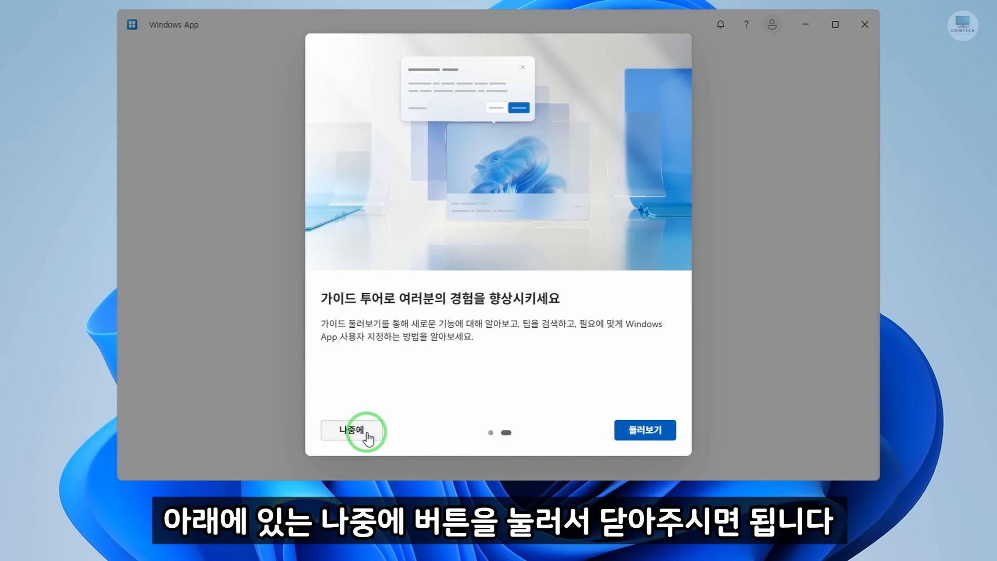
pyautogui.click(366, 438)
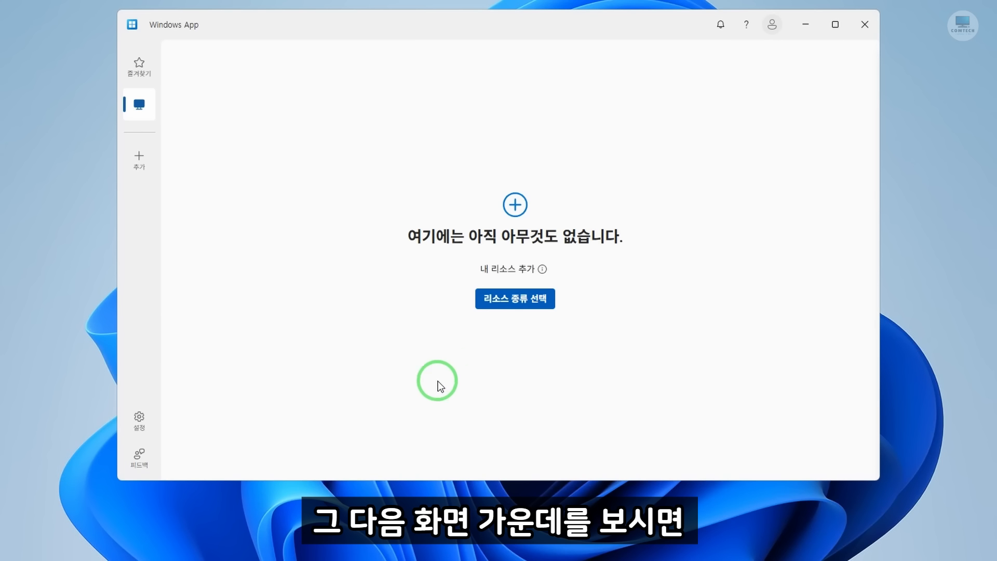
pyautogui.click(524, 310)
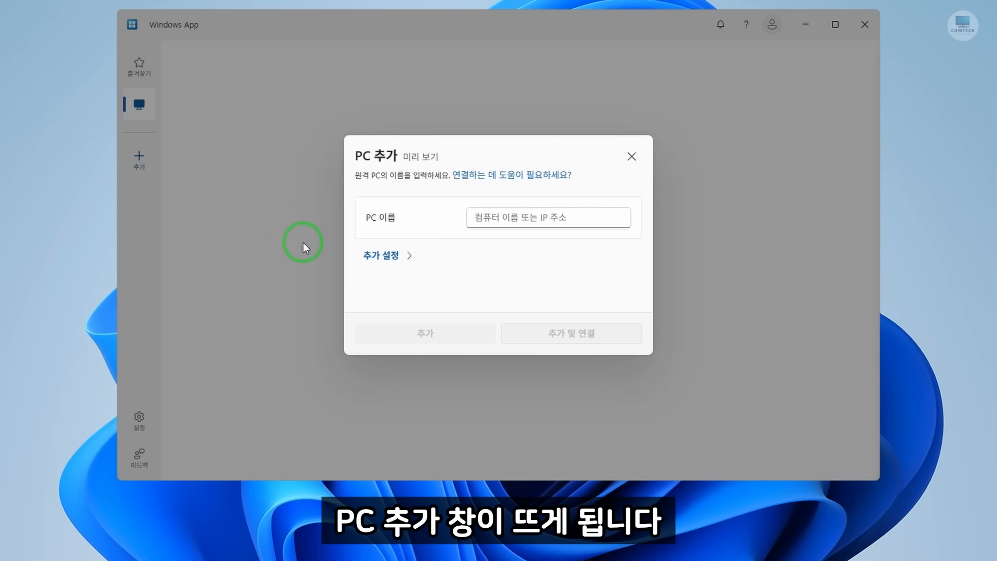
# Enter 192.168.50.98 as the new PC's name and 사무실 PC as its display name
pyautogui.click(499, 214)
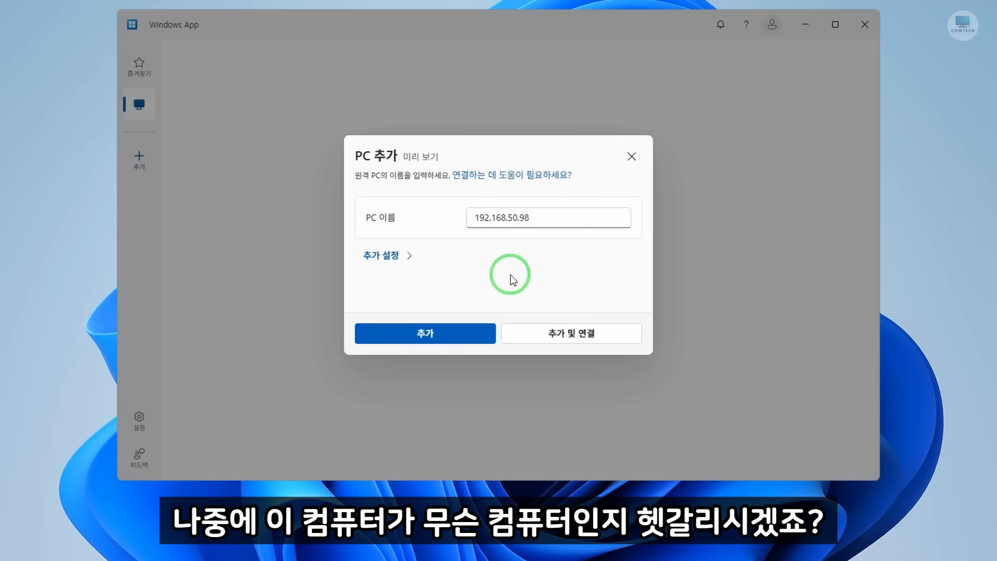
pyautogui.click(384, 266)
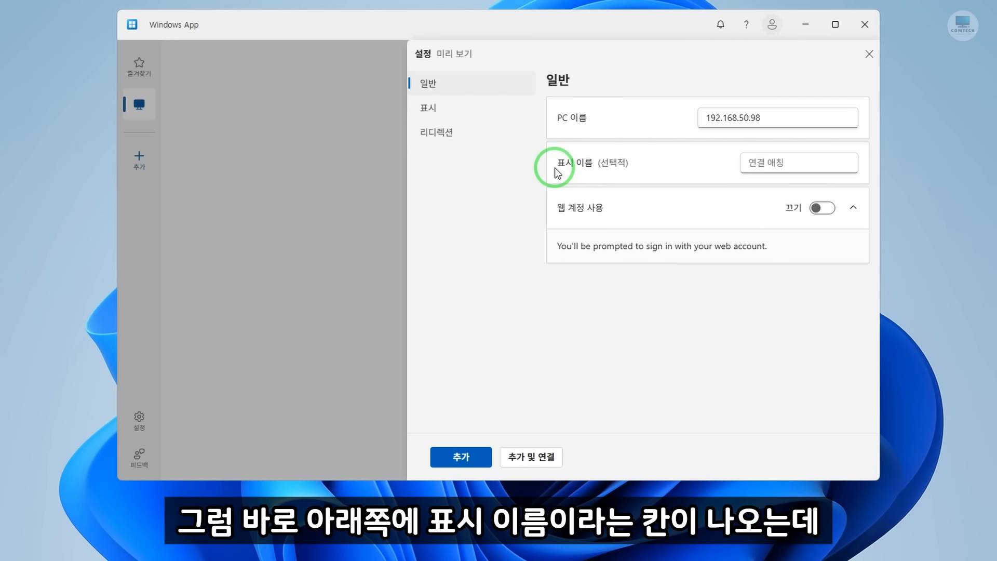
pyautogui.moveTo(556, 167); pyautogui.dragTo(632, 168)
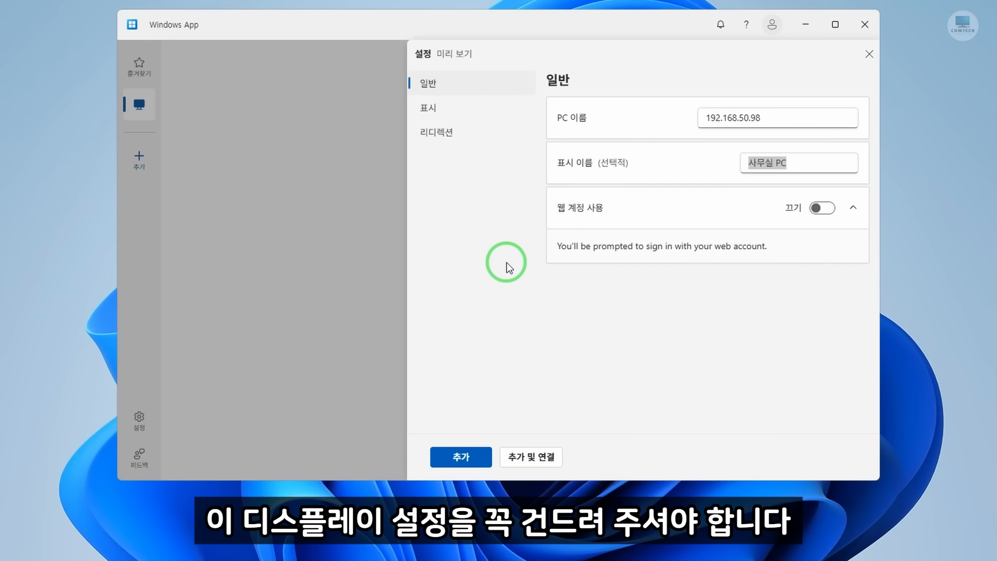
# Turn on the single display in windowed mode option in the new PC's display settings
pyautogui.click(429, 110)
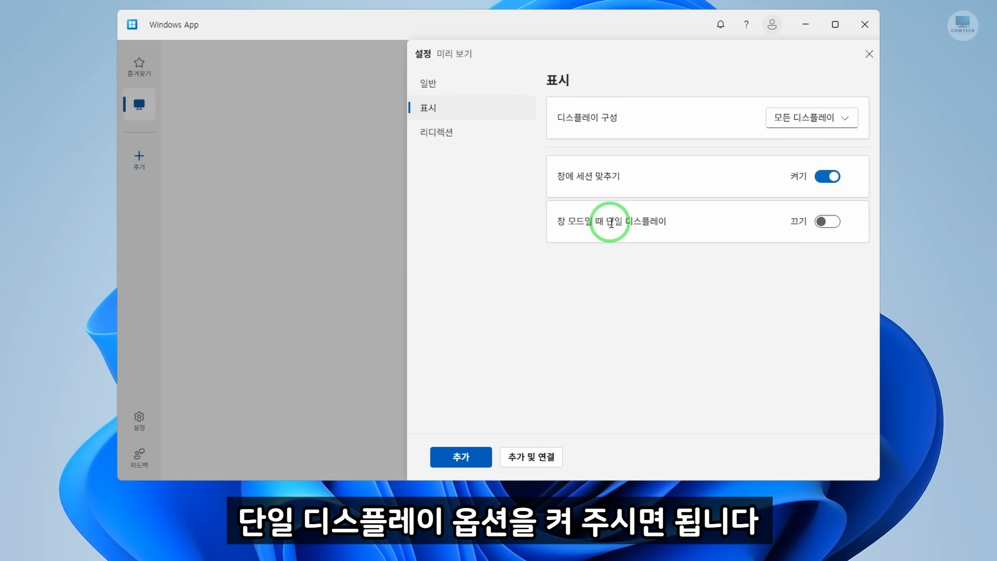
pyautogui.click(828, 223)
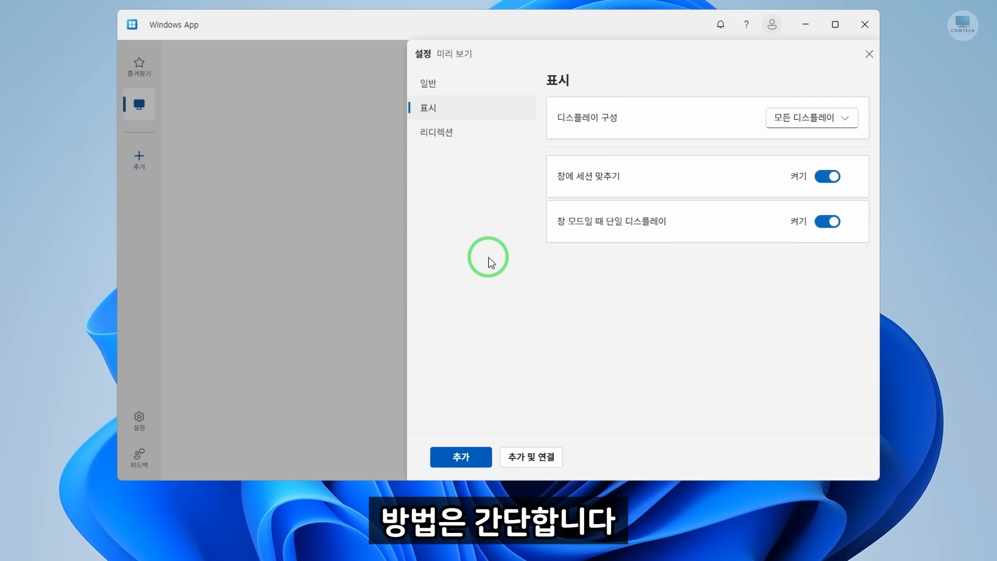
# Enable clipboard, drive, printer and supported plug and play device redirection for the new PC, and add it
pyautogui.click(439, 136)
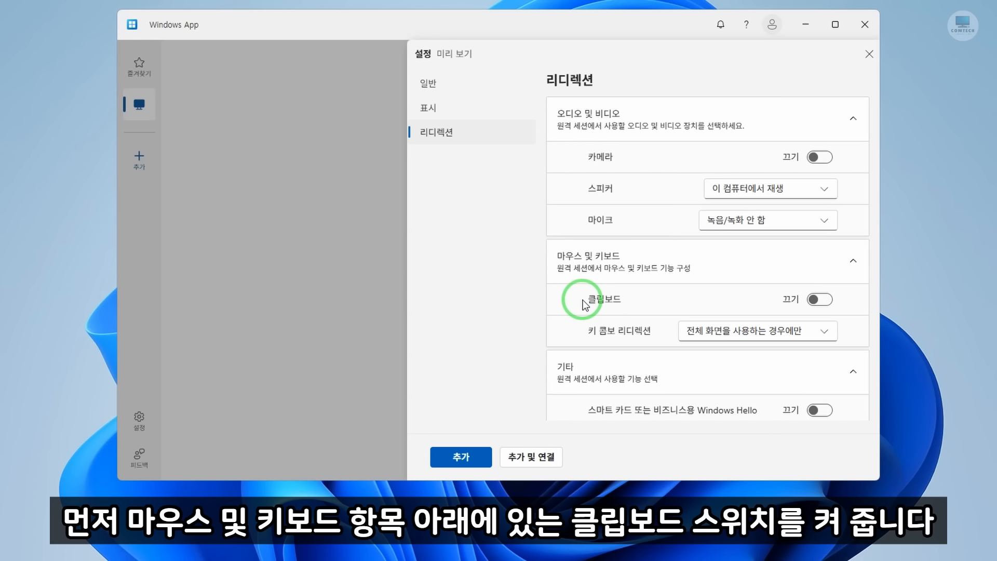
pyautogui.click(819, 300)
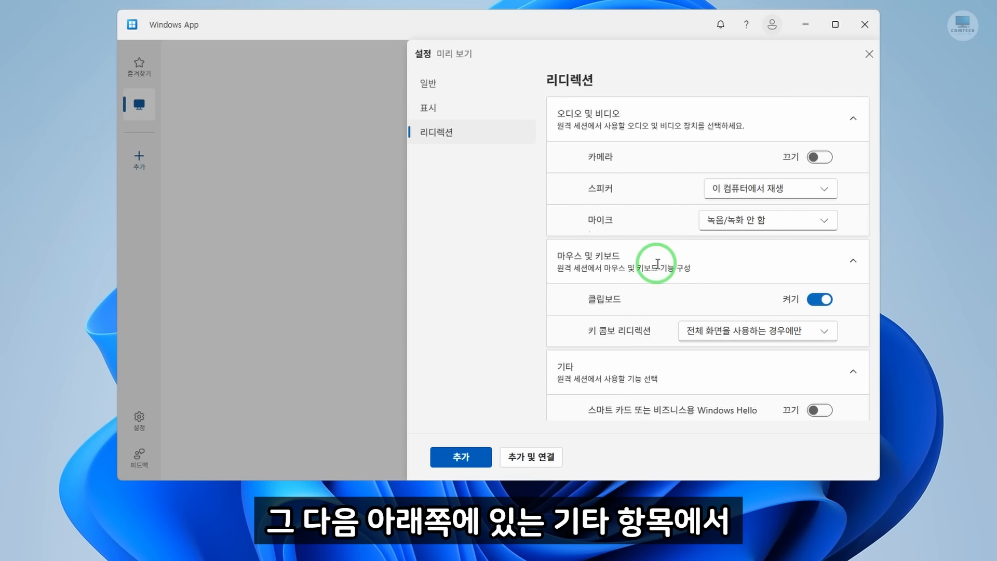
pyautogui.scroll(-4, 657, 264)
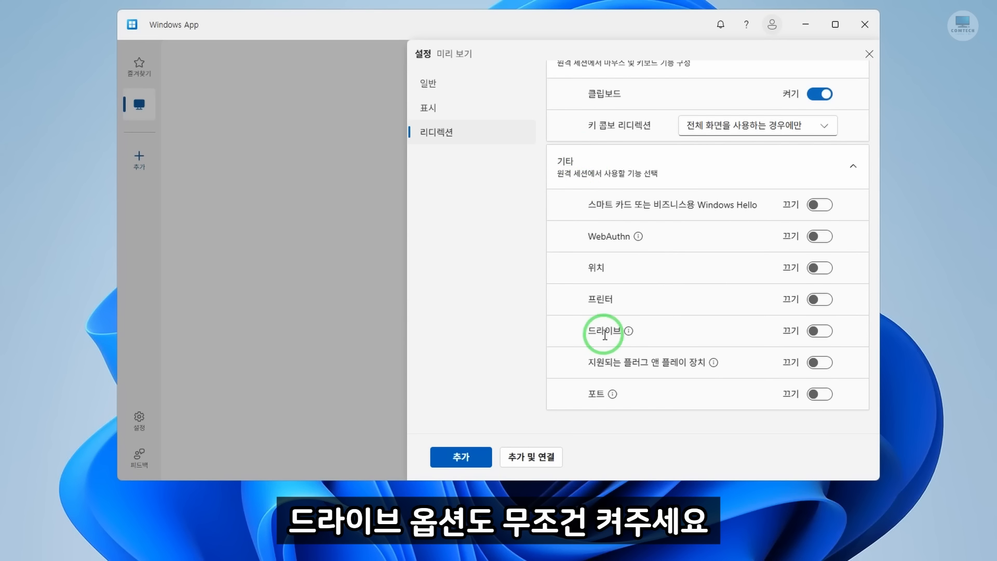
pyautogui.click(815, 332)
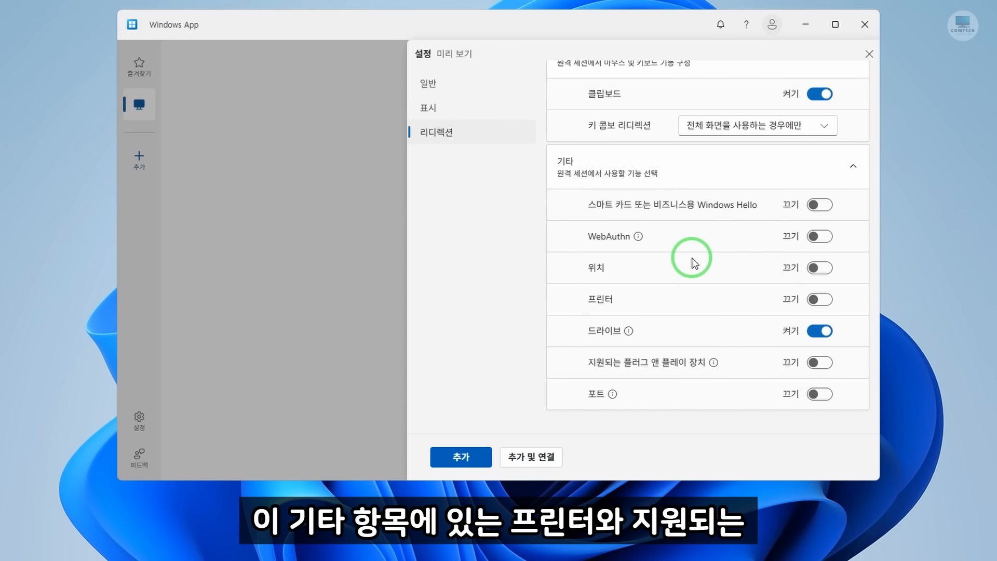
pyautogui.click(728, 300)
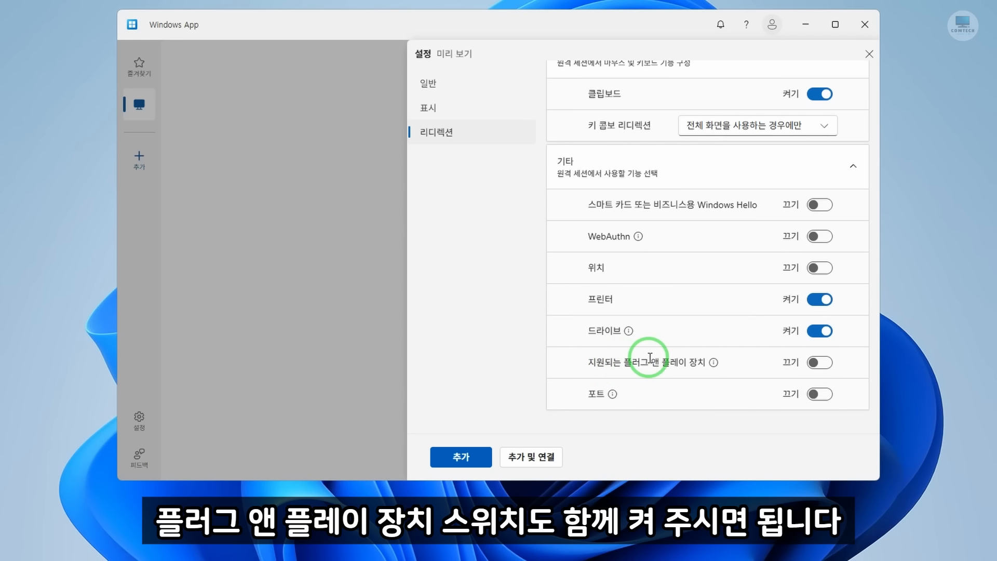
pyautogui.click(793, 364)
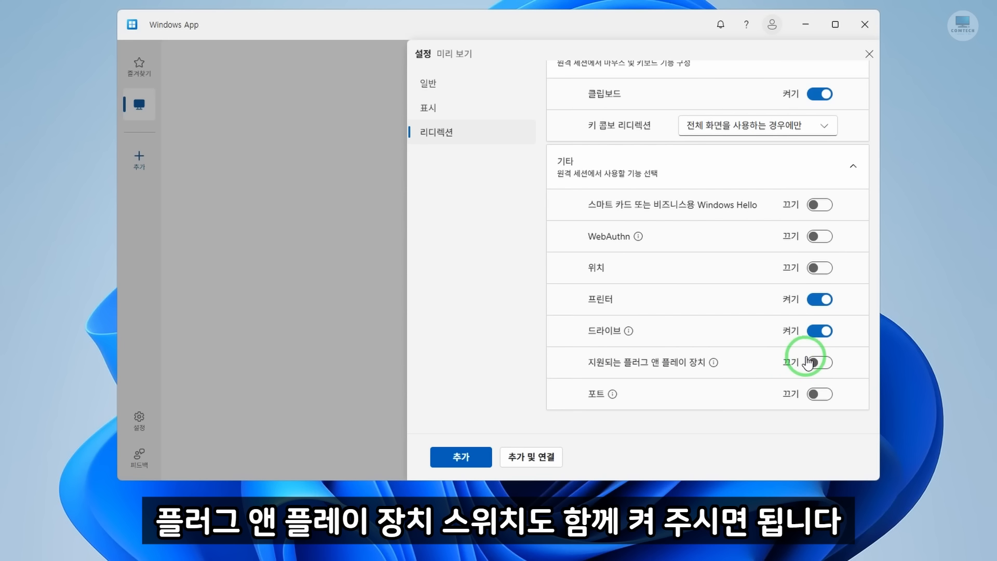
pyautogui.click(457, 460)
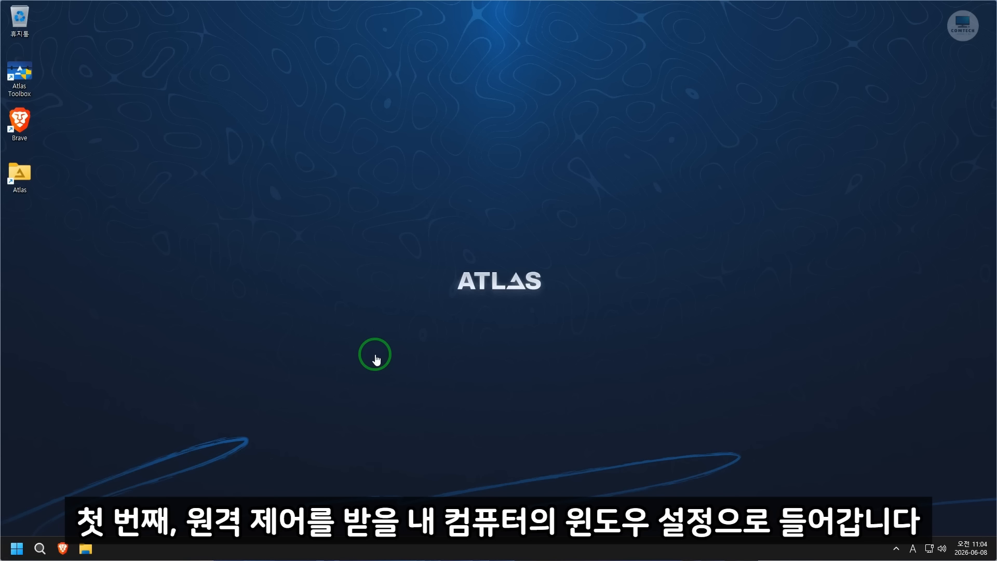
# Enable Remote Desktop in the target computer's Windows system settings and confirm the activation
pyautogui.rightClick(7, 556)
pyautogui.click(46, 438)
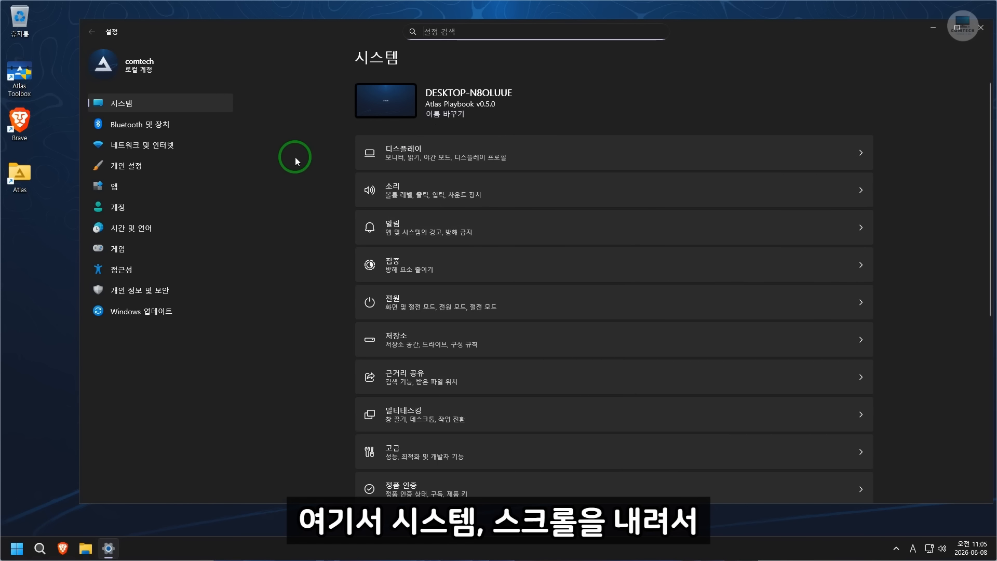
pyautogui.click(165, 102)
pyautogui.scroll(-4, 557, 241)
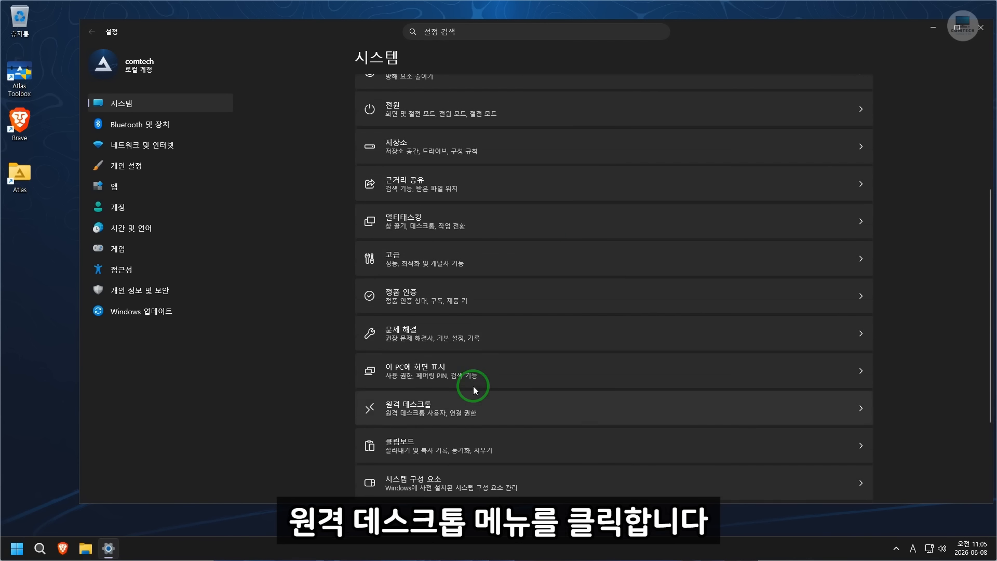
pyautogui.click(447, 404)
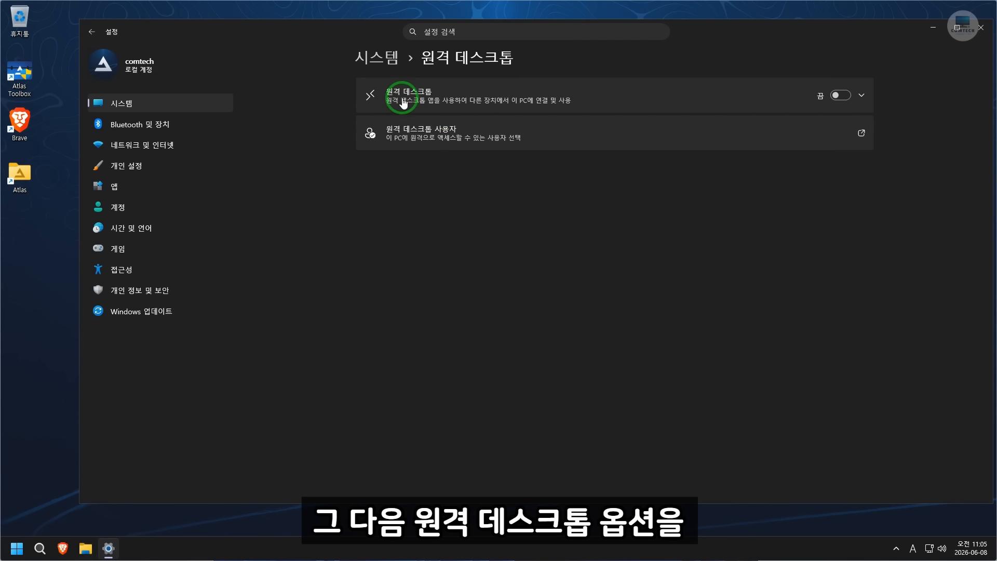
pyautogui.click(835, 97)
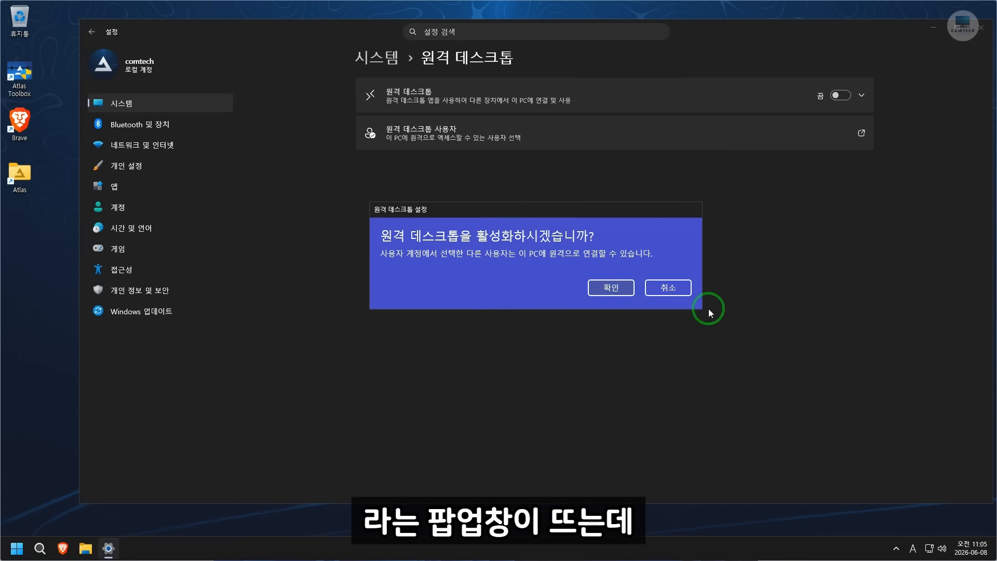
pyautogui.click(611, 288)
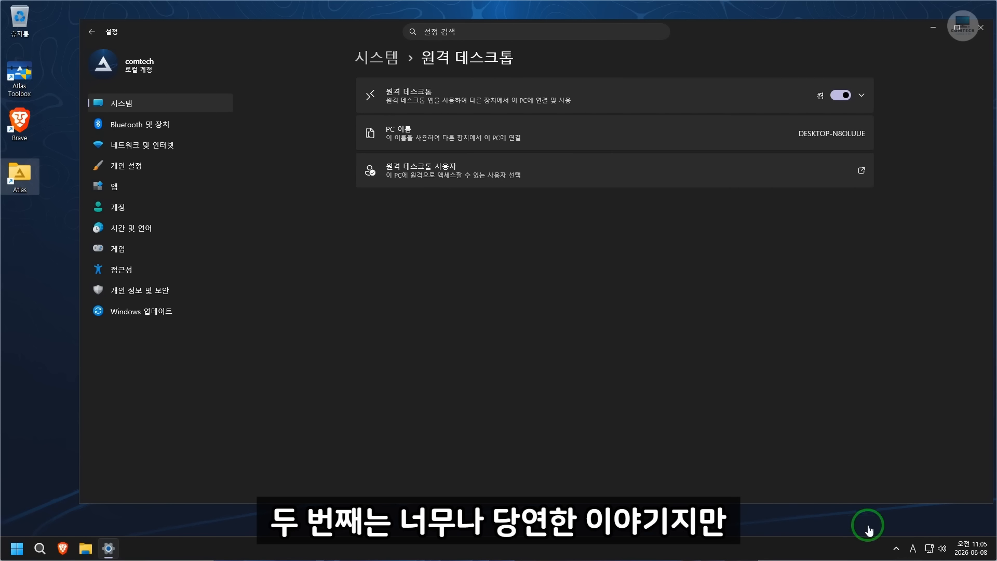
pyautogui.click(929, 549)
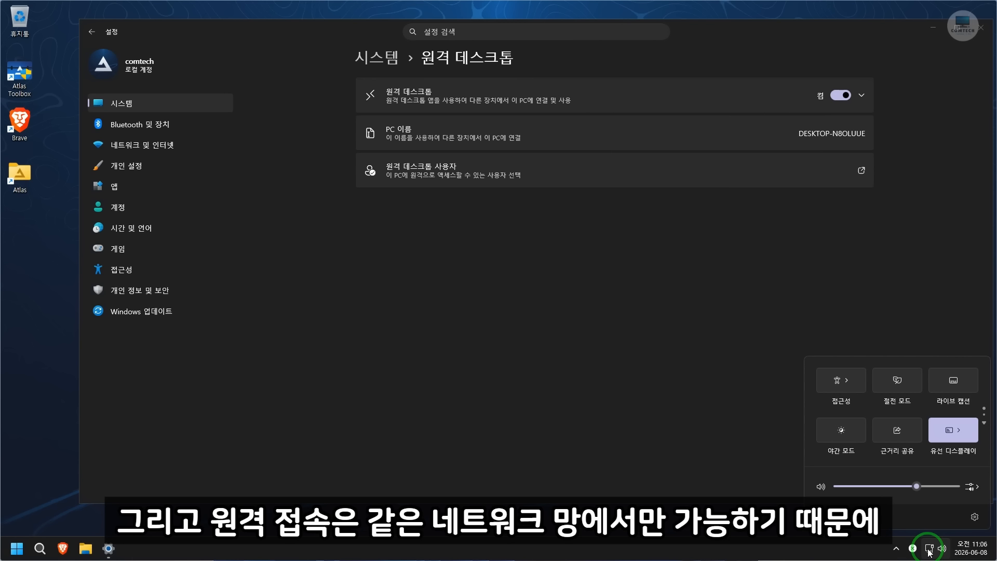
pyautogui.click(929, 552)
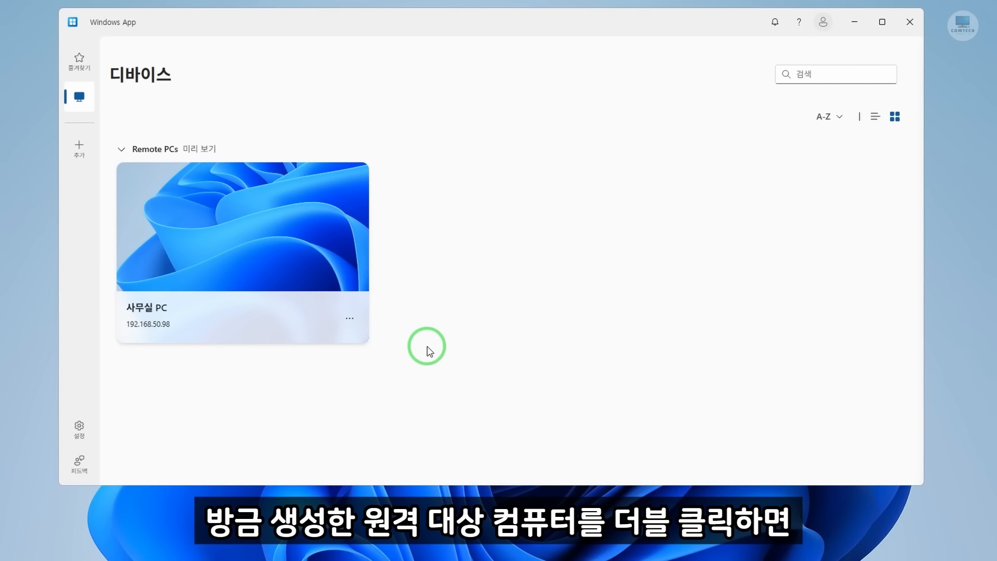
# Start the connection to 사무실 PC, accepting the publisher warning with the option not to ask again for this computer
pyautogui.doubleClick(215, 257)
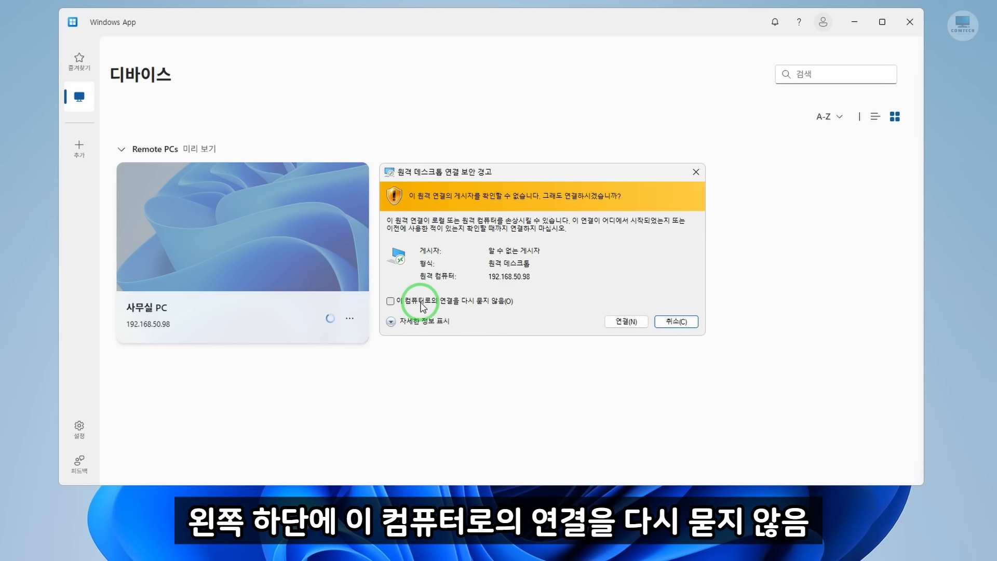
pyautogui.click(390, 301)
pyautogui.click(626, 322)
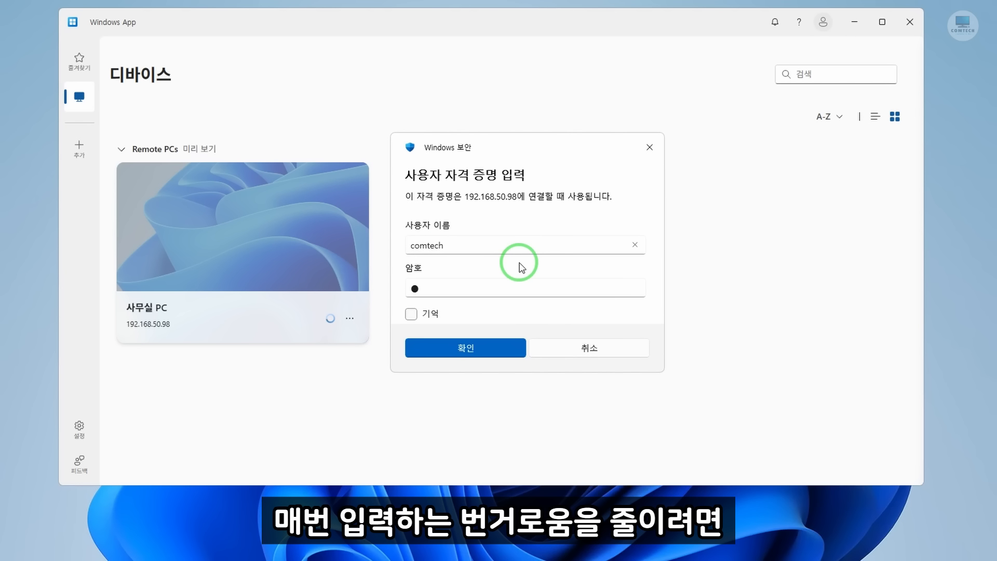
# Submit the credentials with the remember option on, and accept the remote computer's certificate without being asked again
pyautogui.click(413, 315)
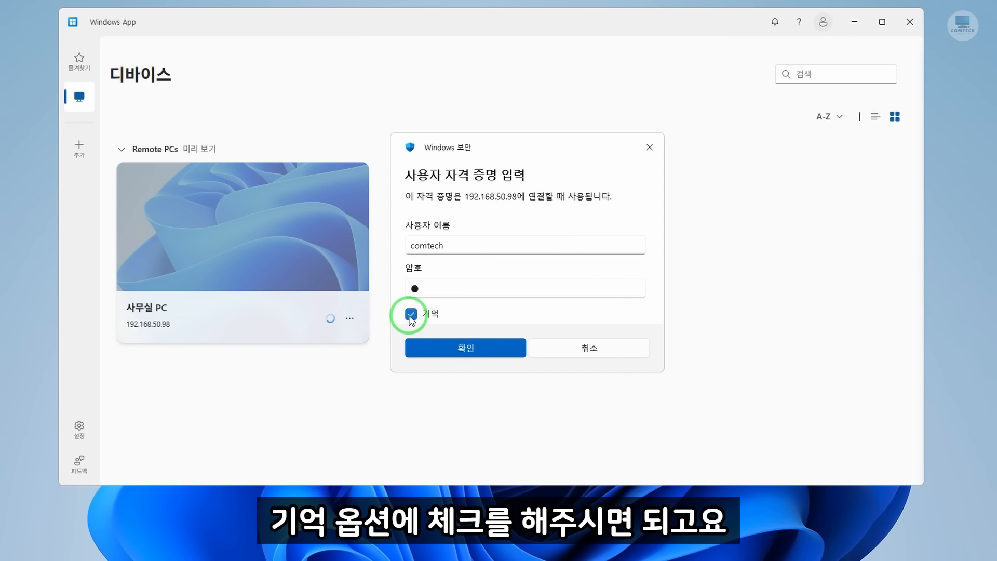
pyautogui.click(458, 352)
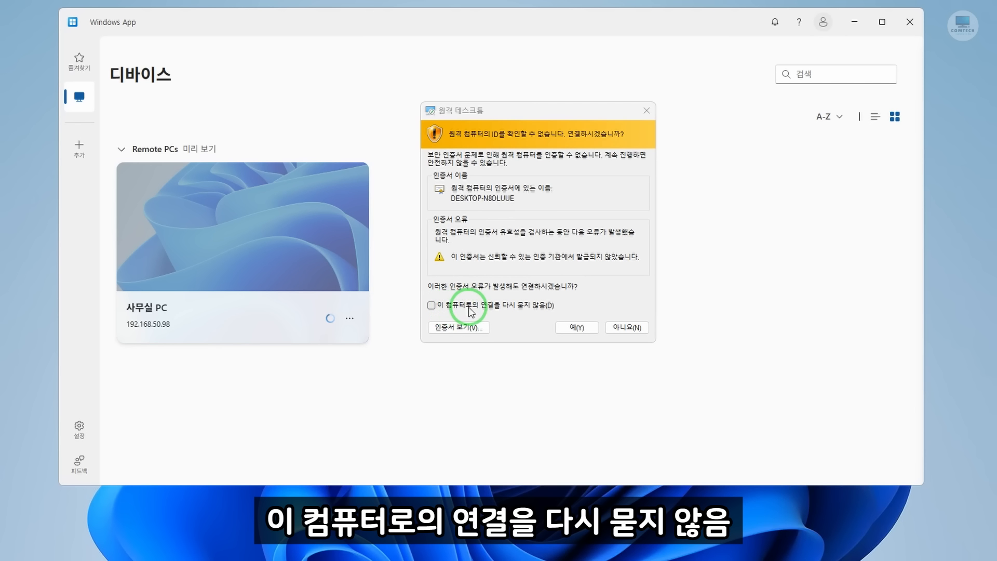
pyautogui.click(431, 305)
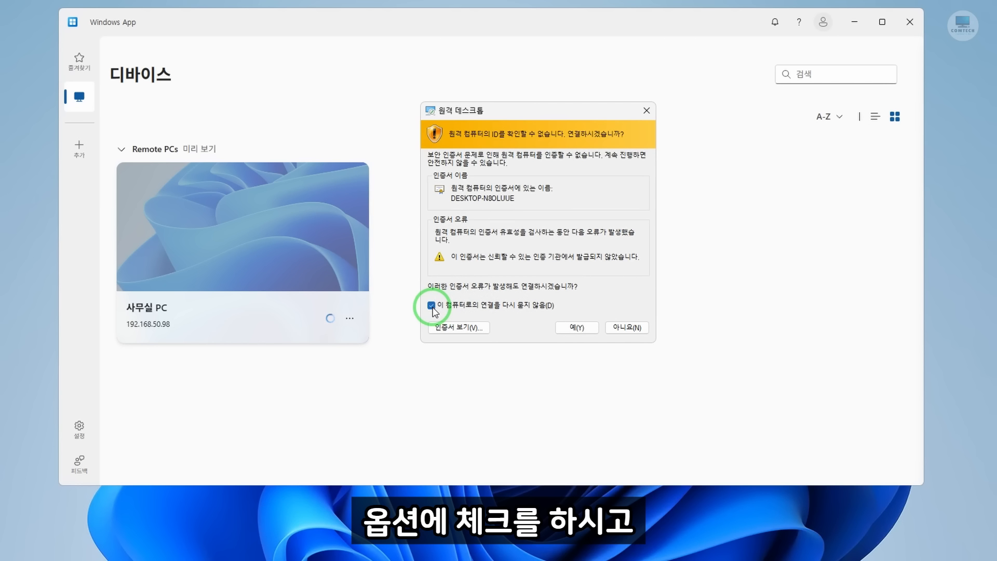
pyautogui.click(572, 327)
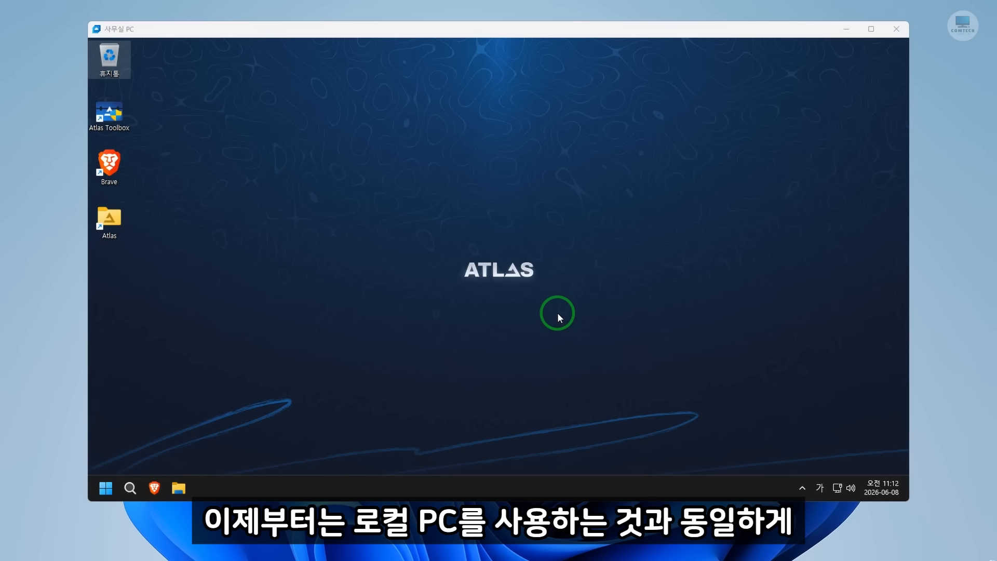
pyautogui.click(108, 496)
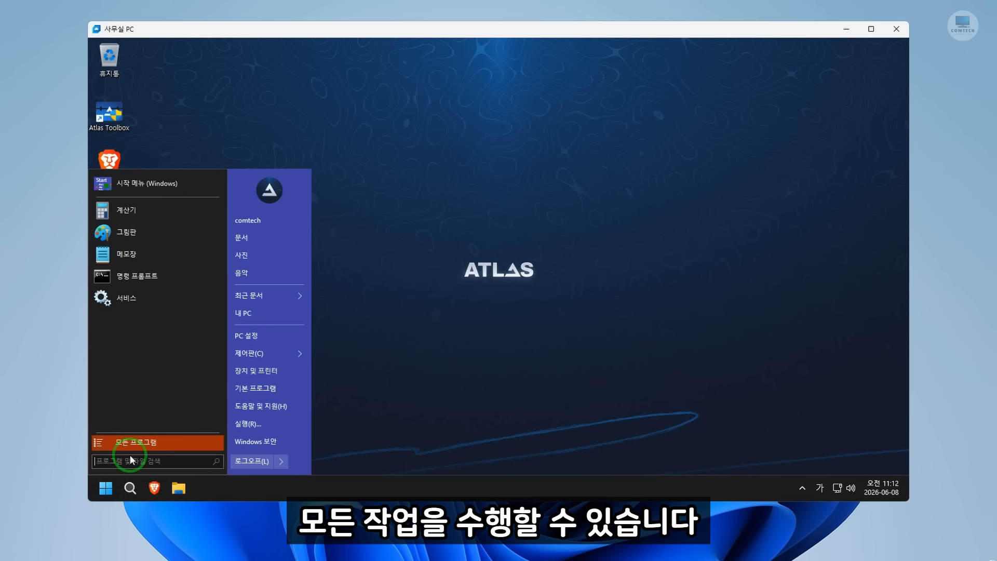
pyautogui.click(362, 253)
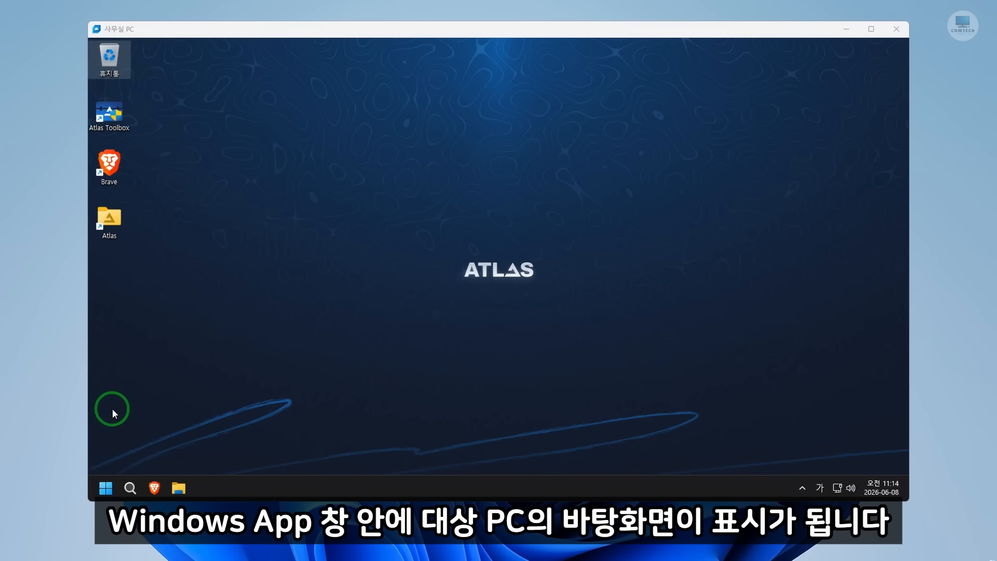
pyautogui.click(105, 488)
pyautogui.click(506, 188)
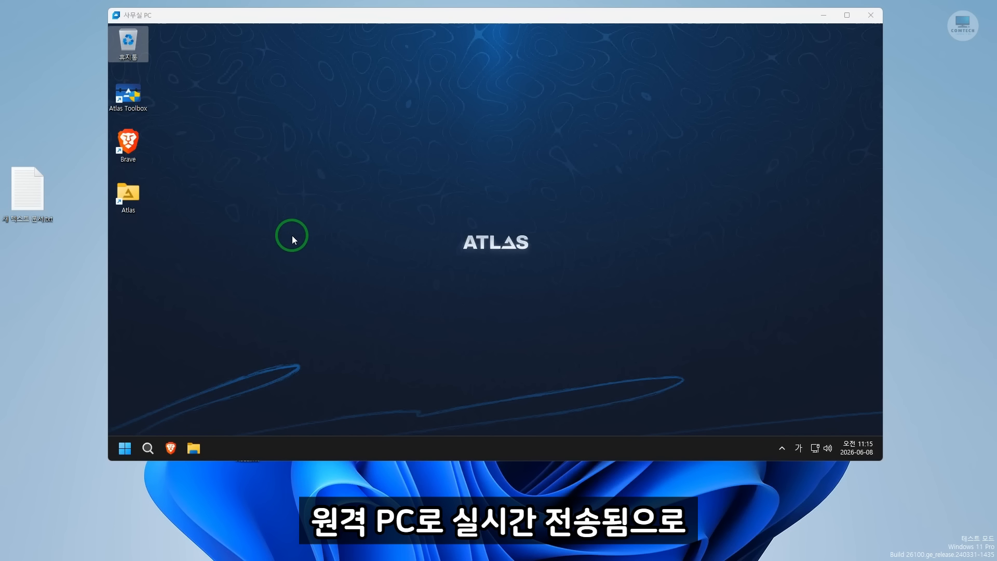
# Copy 새 텍스트 문서.txt from the local desktop and paste it onto the desktop of the remote 사무실 PC
pyautogui.click(26, 200)
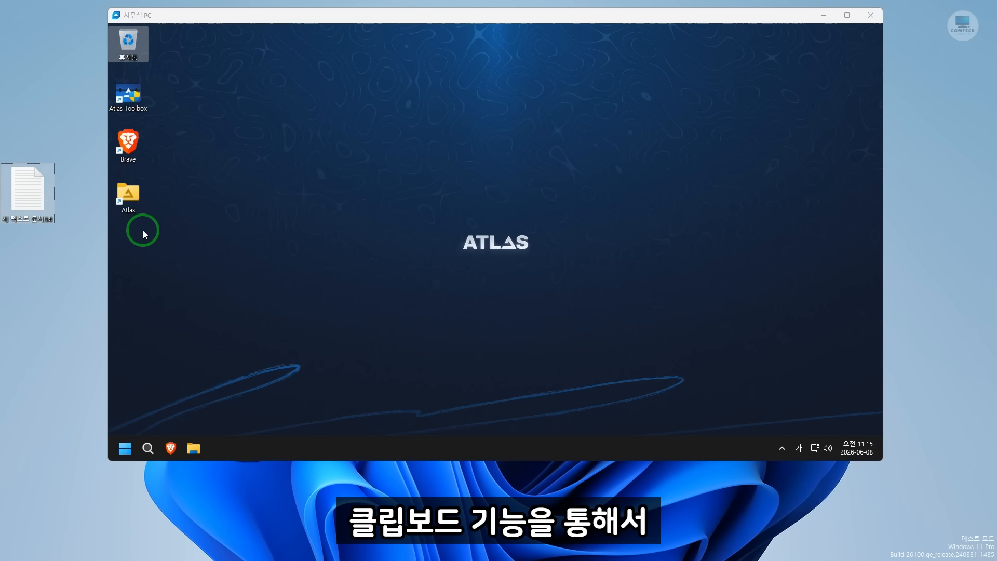
pyautogui.click(160, 247)
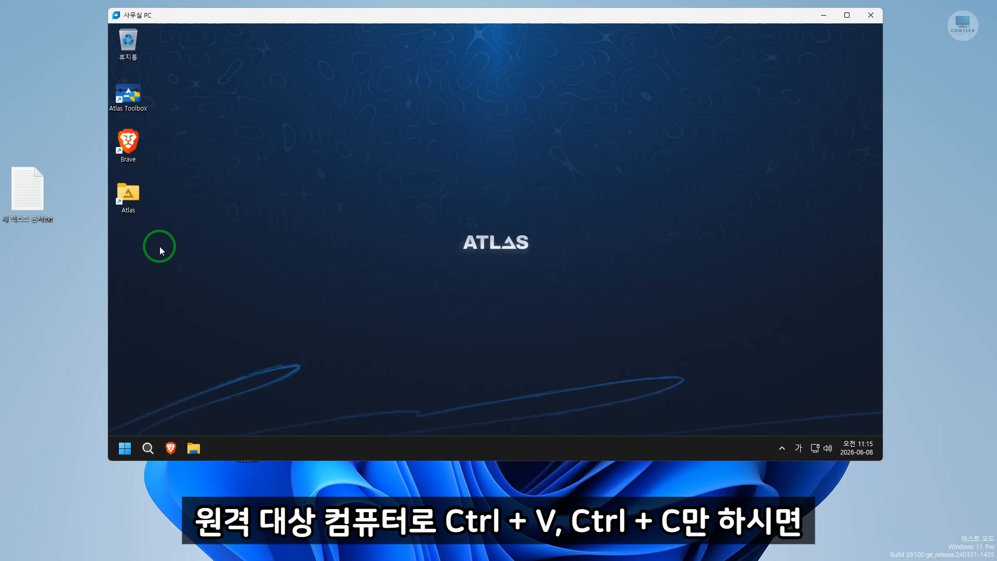
pyautogui.hotkey('ctrl', 'v')
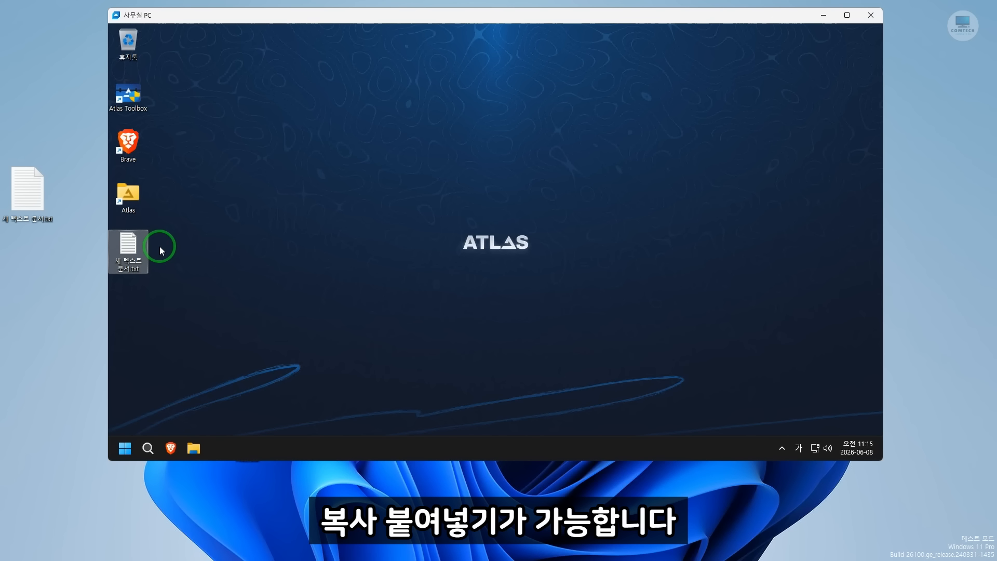
# Close the remote session with 사무실 PC and confirm the disconnection
pyautogui.click(125, 447)
pyautogui.moveTo(290, 422)
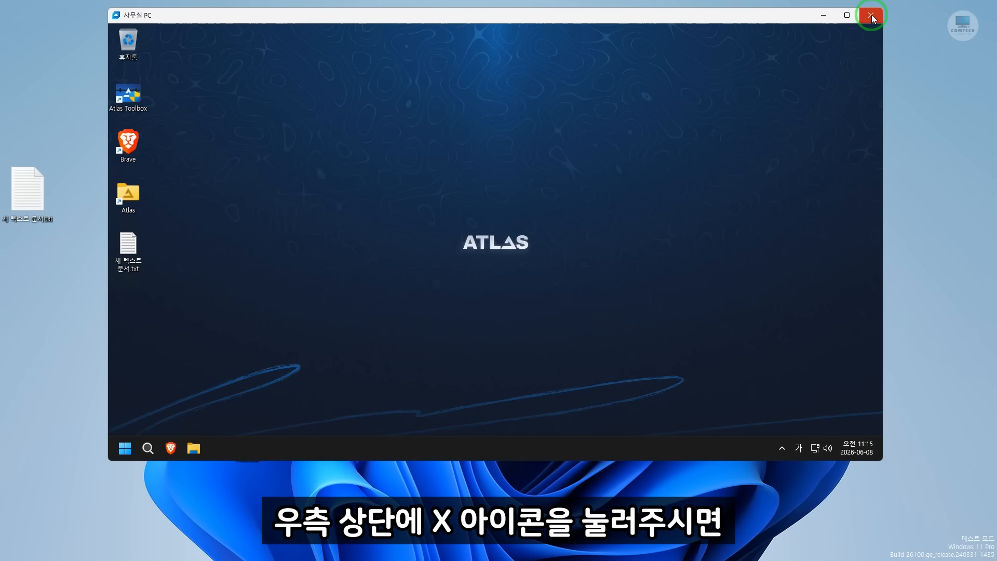
pyautogui.click(871, 15)
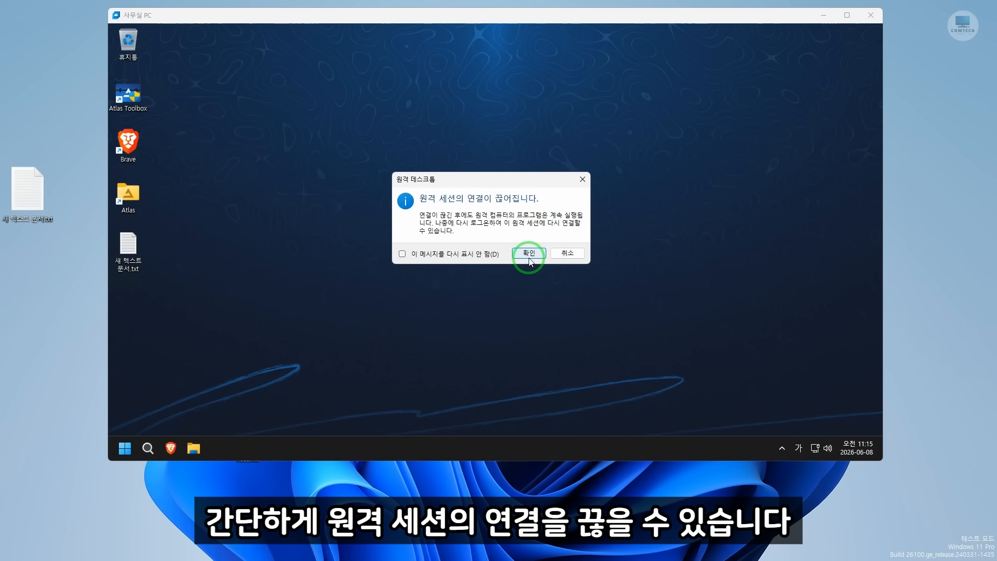
pyautogui.click(529, 254)
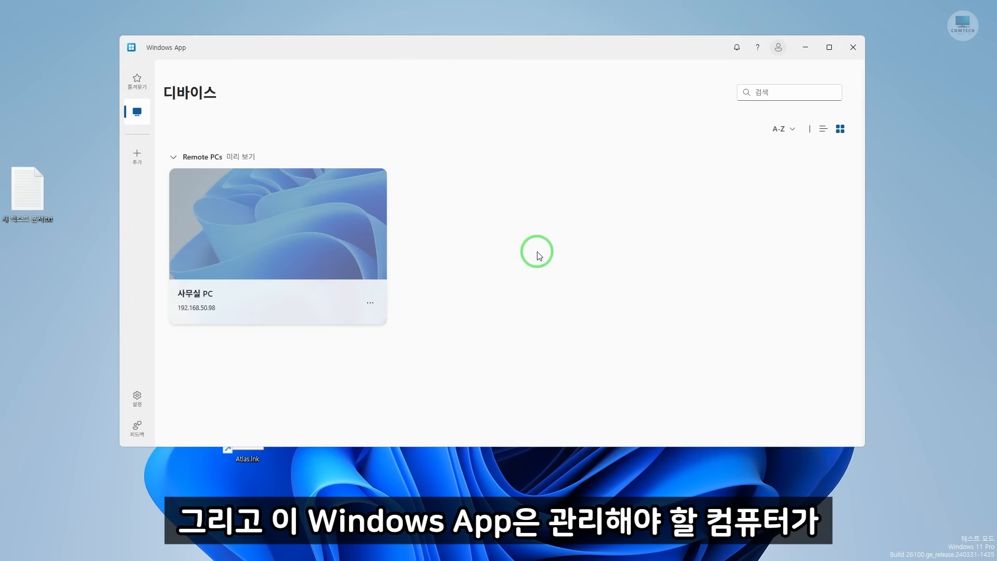